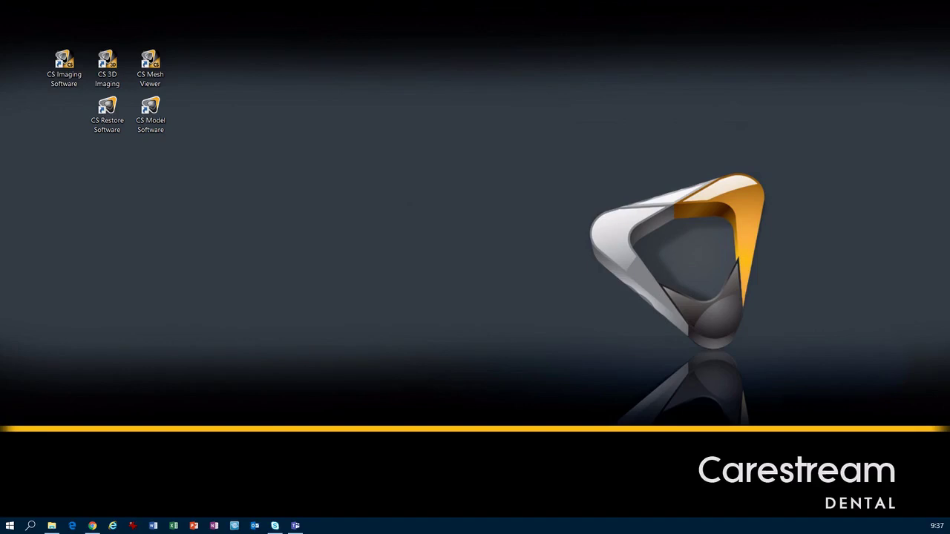
Launch DemoAcquisitionSetup.exe from the Support\Tools folder of CSISuite 1.19.0 Light.
{"action": "left_click", "coordinate": [52, 526]}
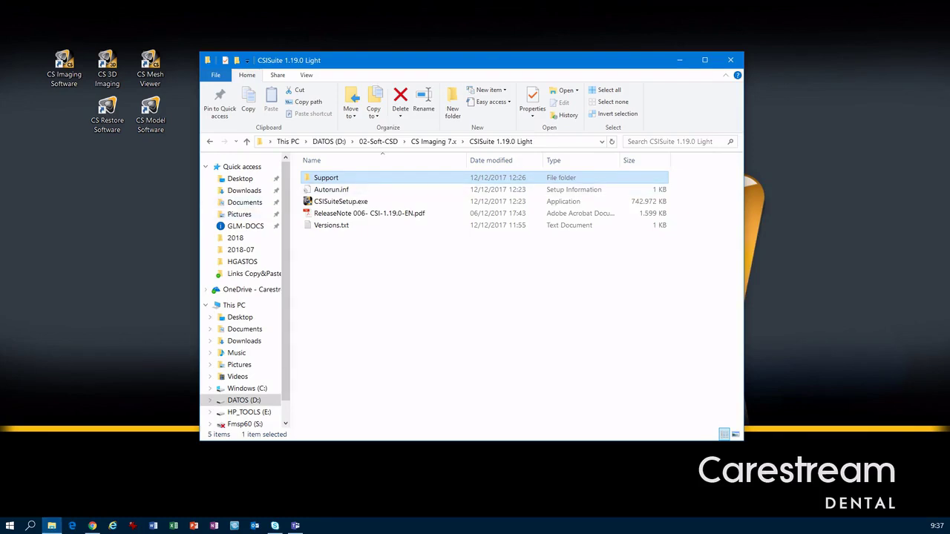
{"action": "key", "text": "Return"}
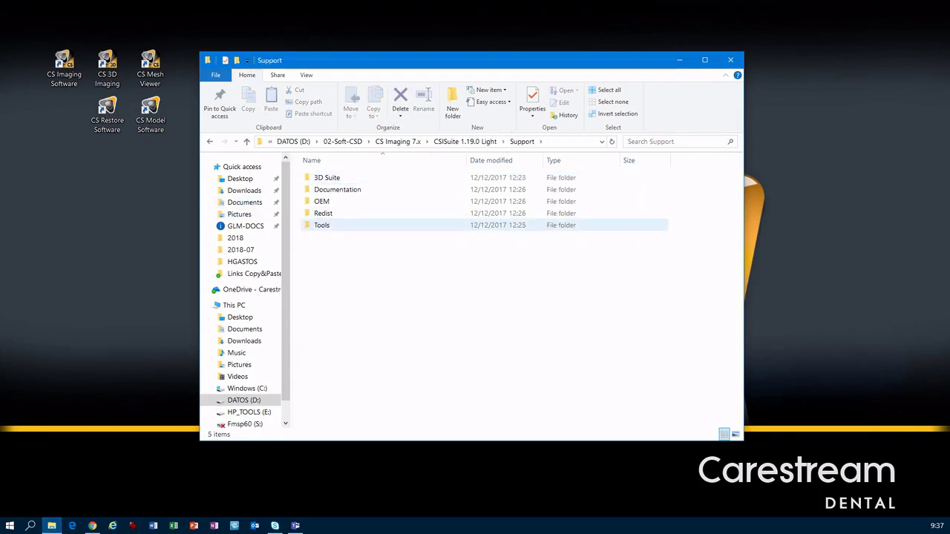
{"action": "double_click", "coordinate": [321, 224]}
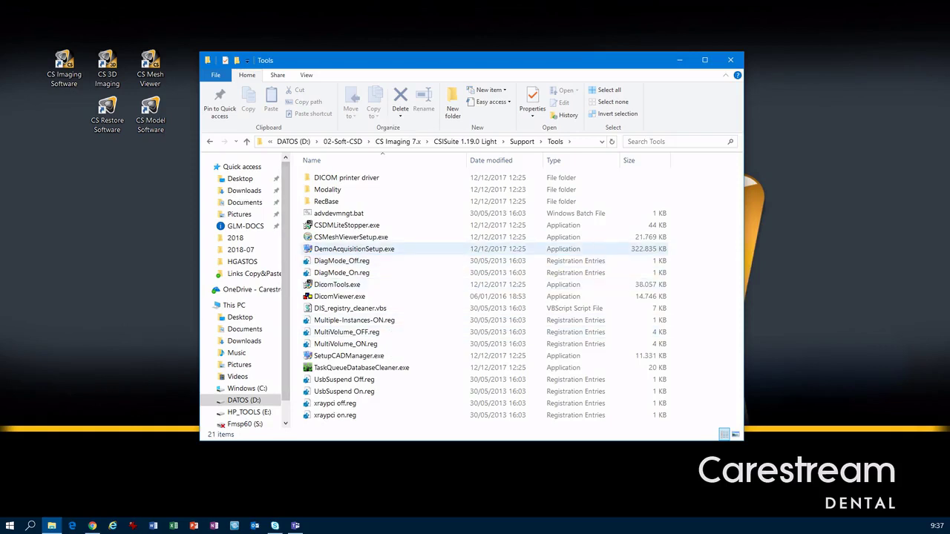
{"action": "mouse_move", "coordinate": [327, 250]}
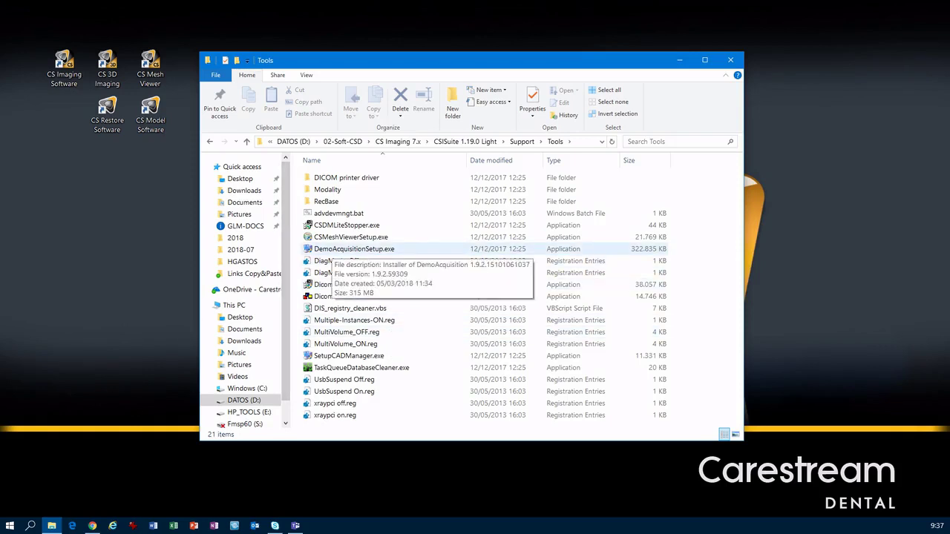
{"action": "right_click", "coordinate": [328, 249]}
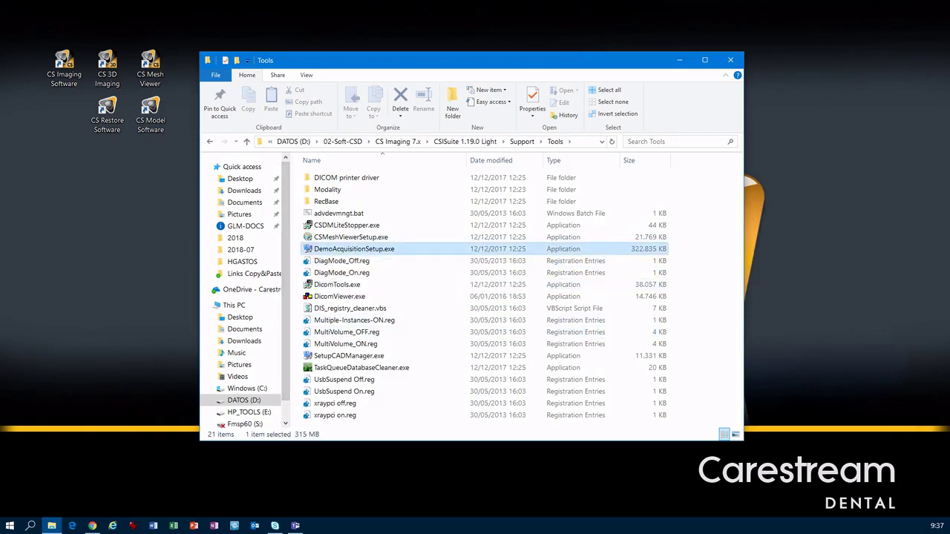
{"action": "left_click", "coordinate": [349, 271]}
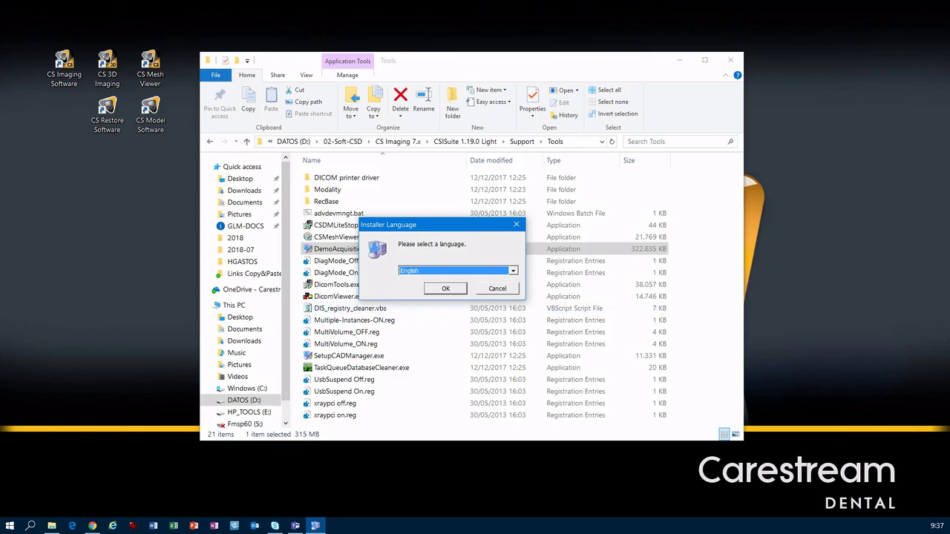
Install DemoAcquisition with English as the installer language and finish the setup wizard.
{"action": "left_click", "coordinate": [446, 288]}
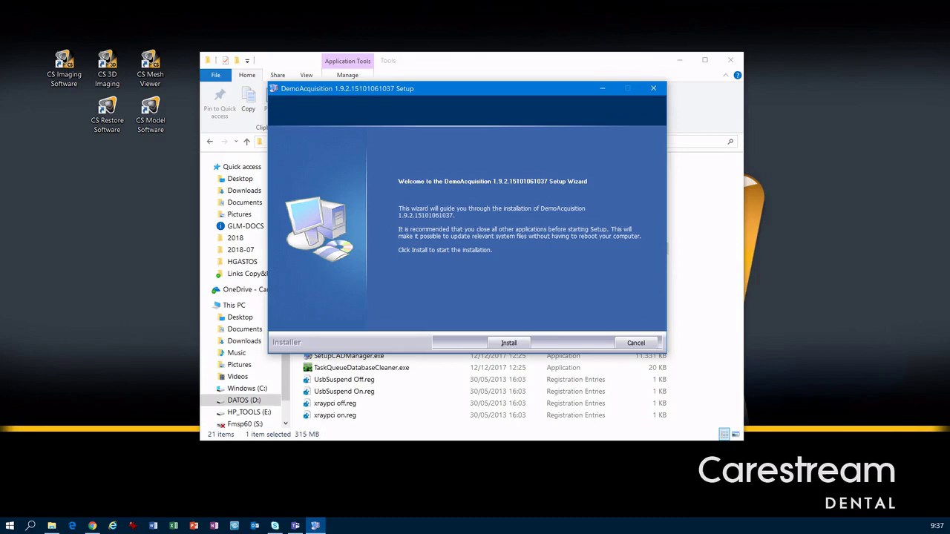
{"action": "key", "text": "Return"}
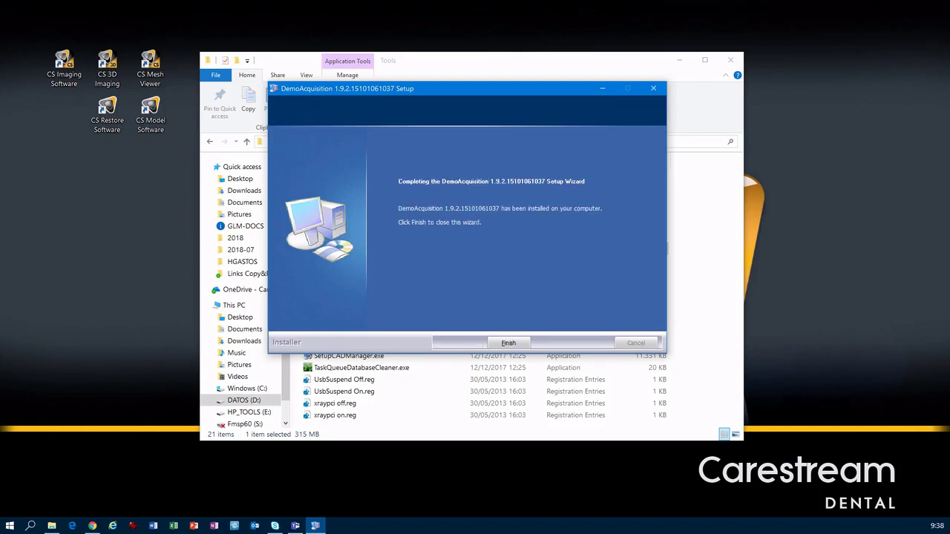
{"action": "left_click", "coordinate": [509, 342]}
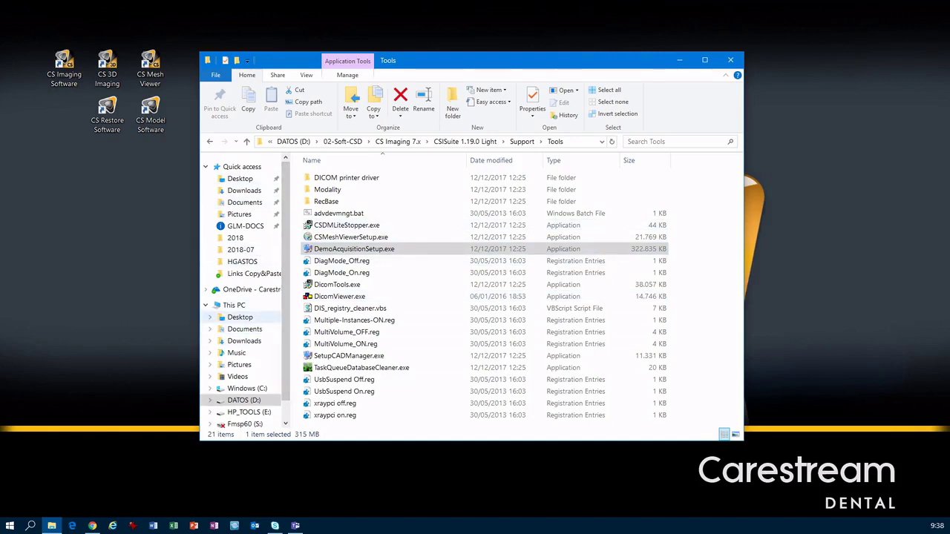
Open the DemoAcquisition folder under C:\Program Files (x86)\Carestream\CSImaging.
{"action": "left_click", "coordinate": [234, 305]}
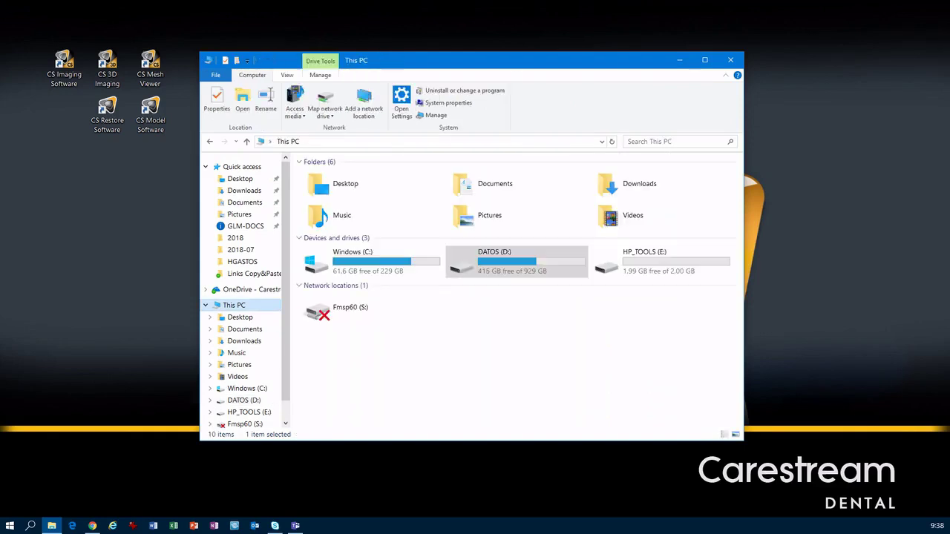
{"action": "double_click", "coordinate": [353, 262]}
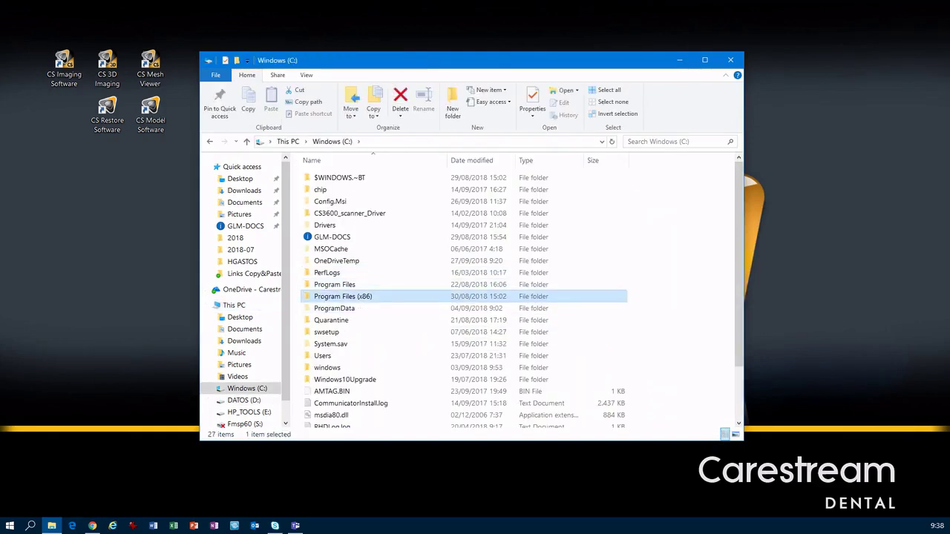
{"action": "double_click", "coordinate": [342, 297]}
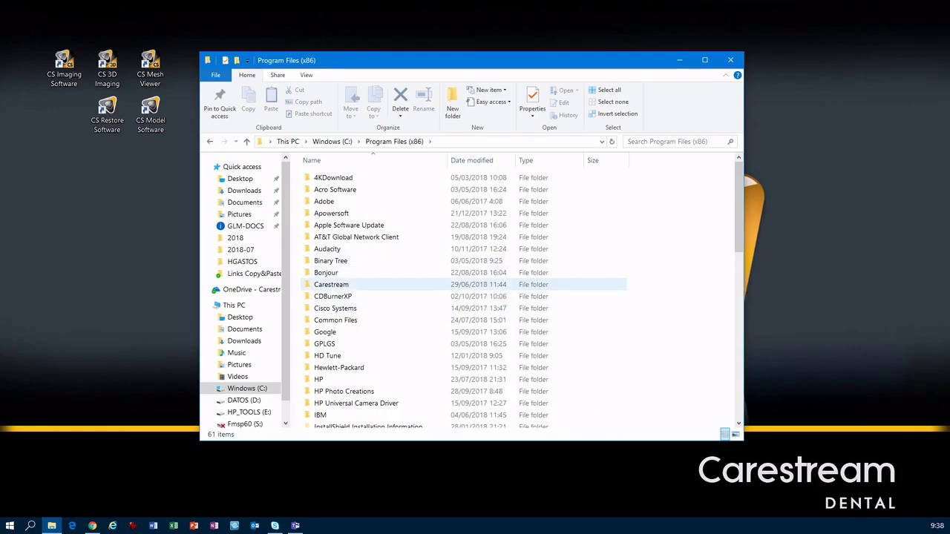
{"action": "double_click", "coordinate": [331, 285]}
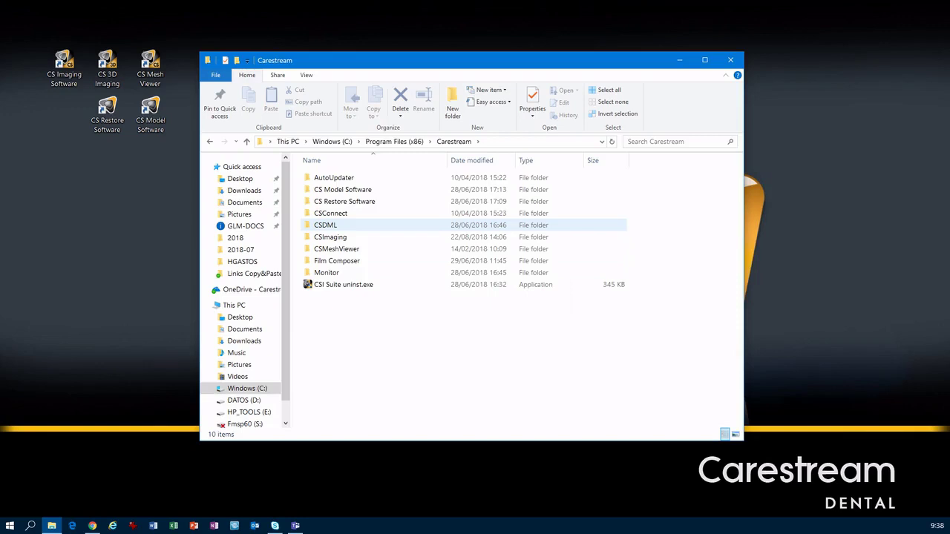
{"action": "double_click", "coordinate": [330, 236]}
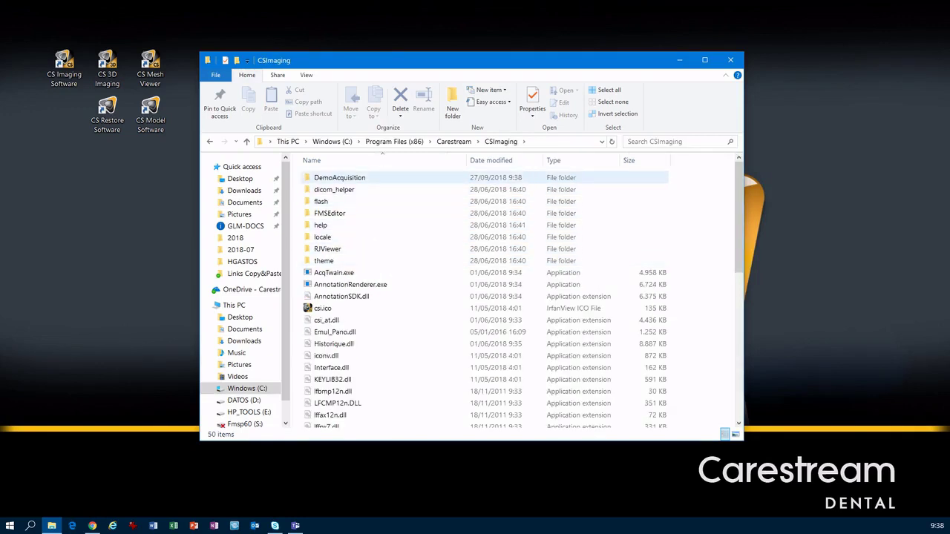
{"action": "double_click", "coordinate": [339, 177]}
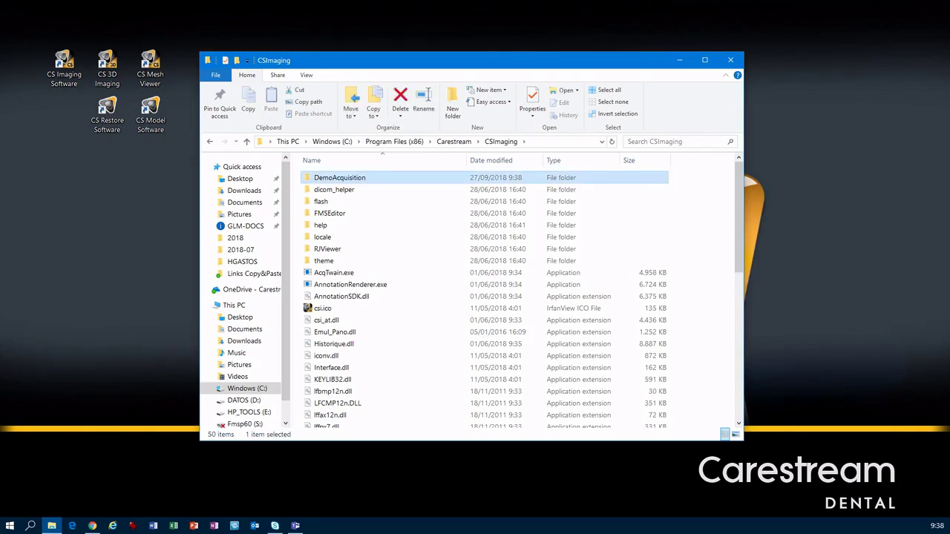
Create a desktop shortcut to CarestreamPreview.exe, moving the folder window aside to free some desktop space.
{"action": "left_click_drag", "start_coordinate": [460, 61], "coordinate": [522, 61]}
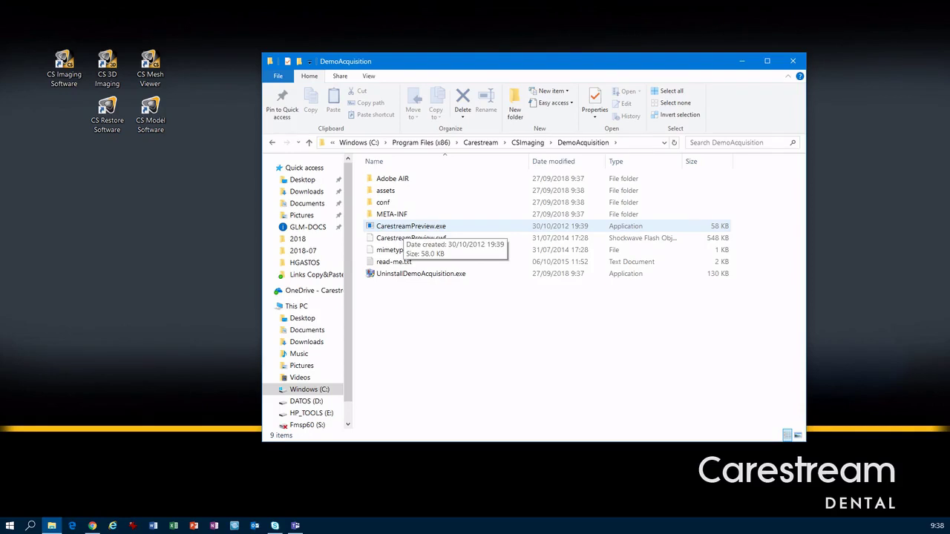
{"action": "left_click_drag", "start_coordinate": [407, 227], "coordinate": [130, 225]}
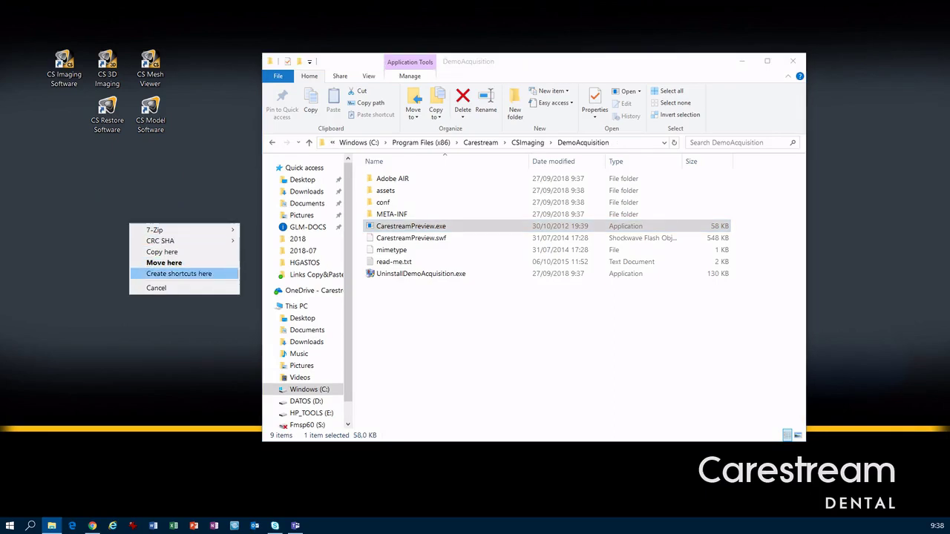
{"action": "left_click", "coordinate": [179, 274]}
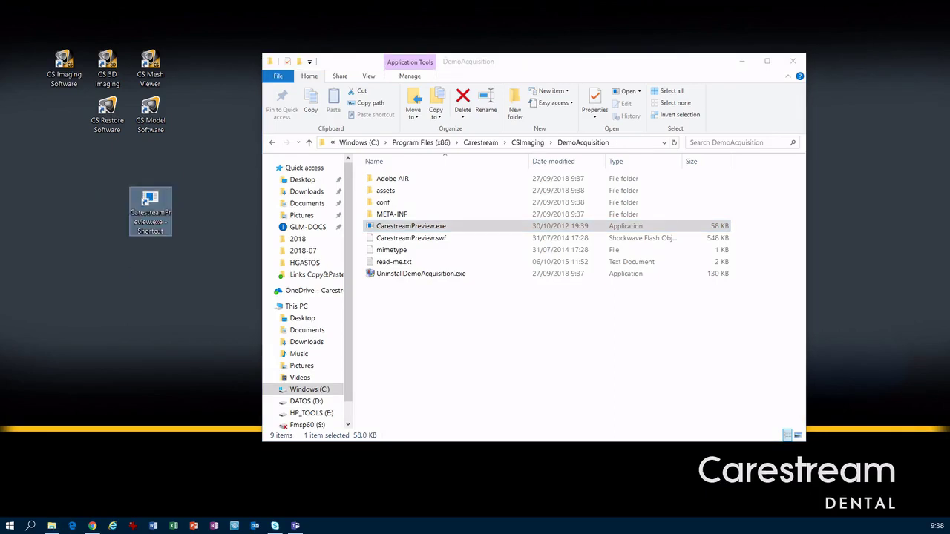
Rename the new desktop shortcut as CarestreamPreview.exe by removing the "- Shortcut" suffix.
{"action": "key", "text": "F2"}
{"action": "left_click", "coordinate": [165, 231]}
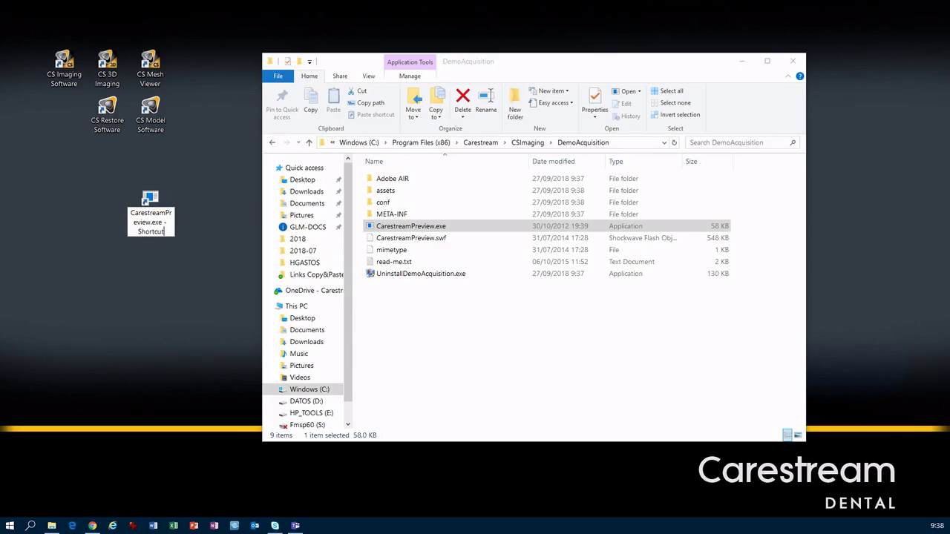
{"action": "key", "text": "BackSpace"}
{"action": "key", "text": "BackSpace"}
{"action": "key", "text": "BackSpace"}
{"action": "key", "text": "BackSpace"}
{"action": "key", "text": "BackSpace"}
{"action": "key", "text": "BackSpace"}
{"action": "key", "text": "BackSpace"}
{"action": "key", "text": "BackSpace"}
{"action": "key", "text": "BackSpace"}
{"action": "key", "text": "BackSpace"}
{"action": "key", "text": "BackSpace"}
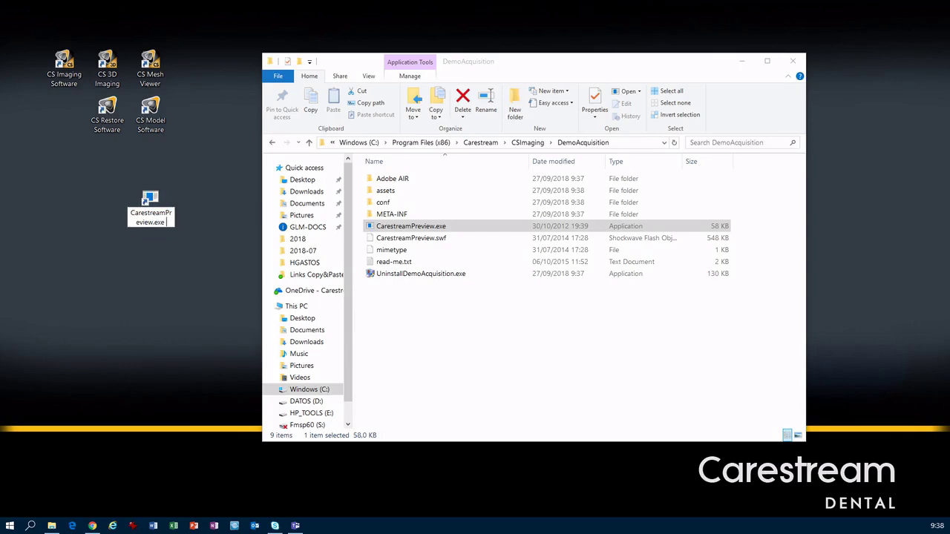
{"action": "key", "text": "BackSpace"}
{"action": "key", "text": "Return"}
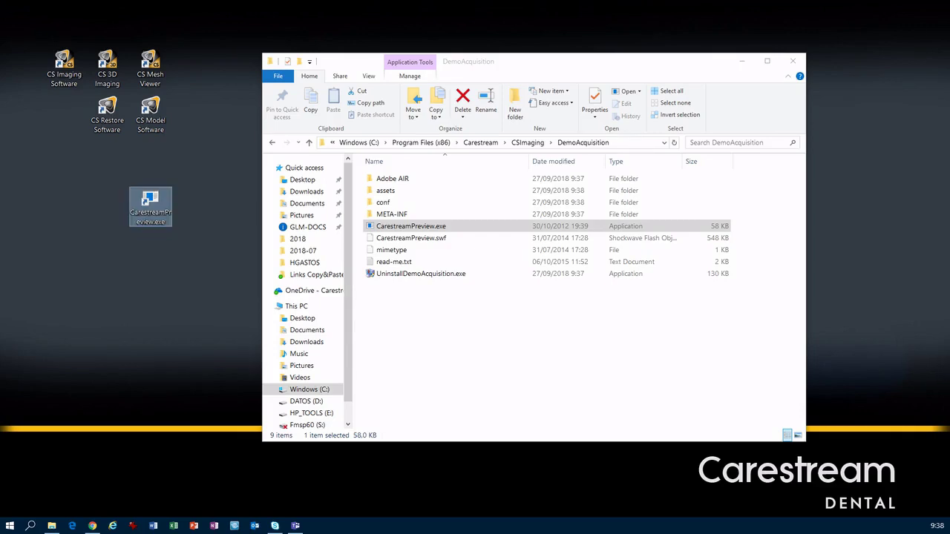
Minimize the folder window, place the CarestreamPreview.exe shortcut beside CS Mesh Viewer, and launch it.
{"action": "left_click", "coordinate": [742, 62]}
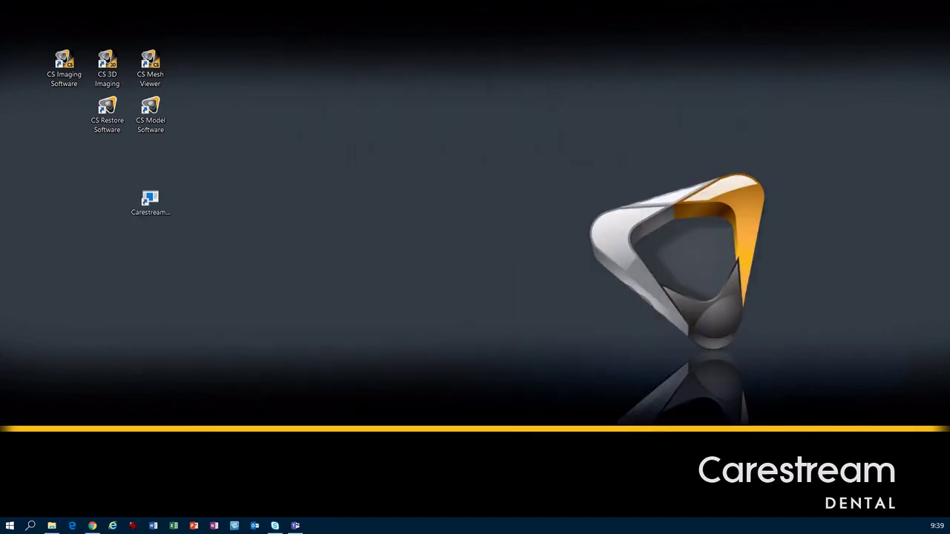
{"action": "left_click_drag", "start_coordinate": [151, 199], "coordinate": [193, 65]}
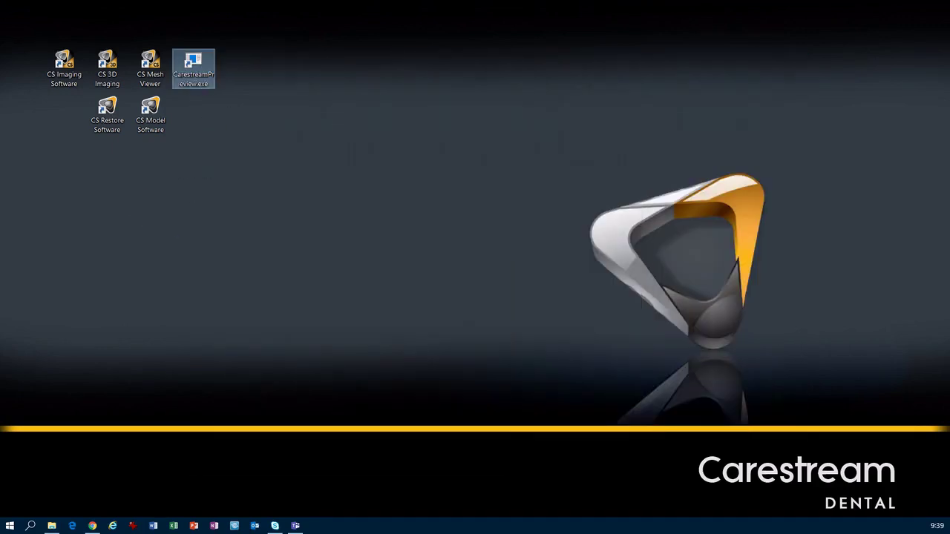
{"action": "double_click", "coordinate": [193, 63]}
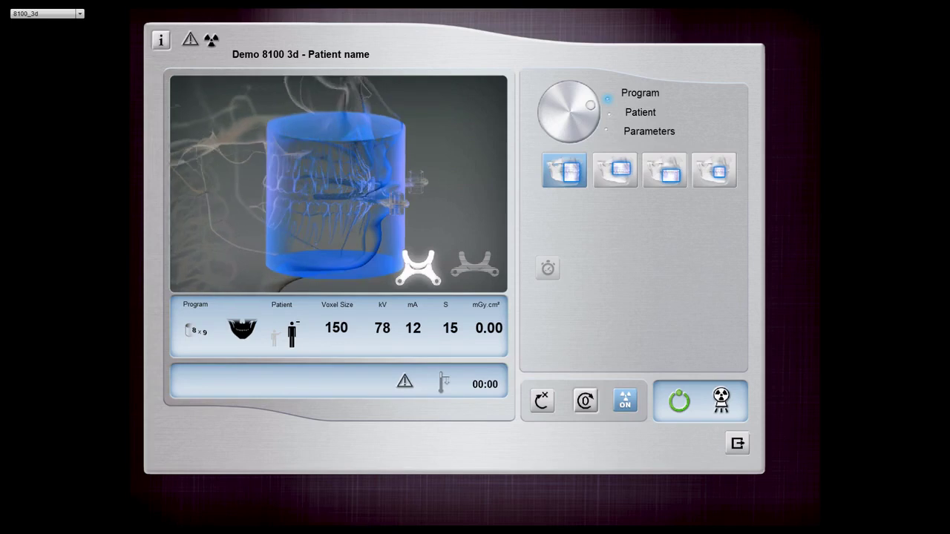
Go through the 8100 3D programs from the upper-jaw and lower-jaw 8 x 5 volumes to the local 5 x 5 volume.
{"action": "left_click", "coordinate": [615, 171]}
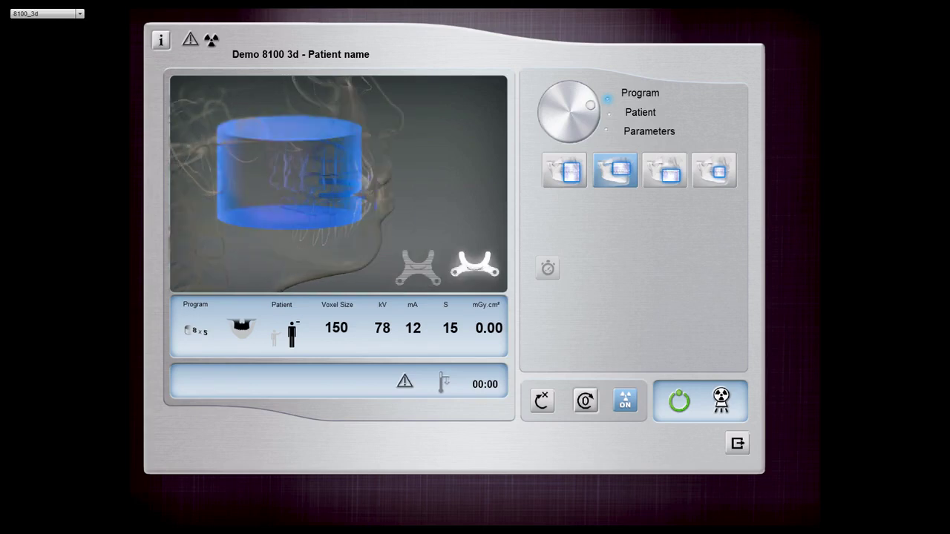
{"action": "left_click", "coordinate": [664, 170]}
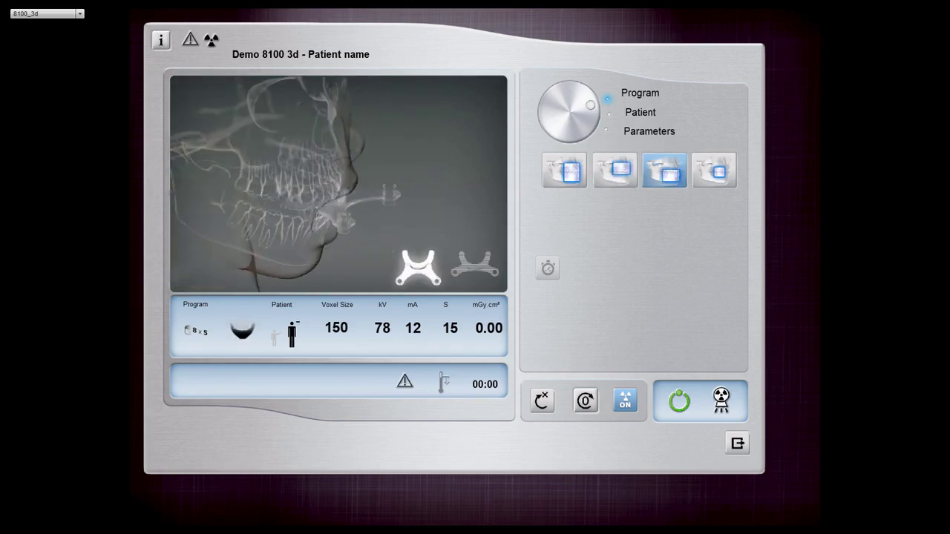
{"action": "left_click", "coordinate": [714, 170]}
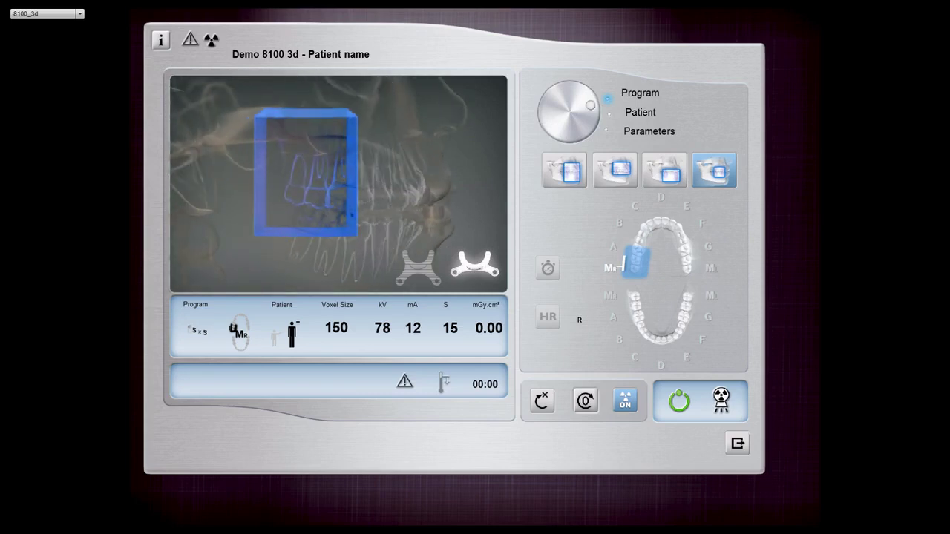
Try several 5 x 5 exam regions on the dental arches, including upper E and lower D, ending on lower region A.
{"action": "left_click", "coordinate": [681, 222]}
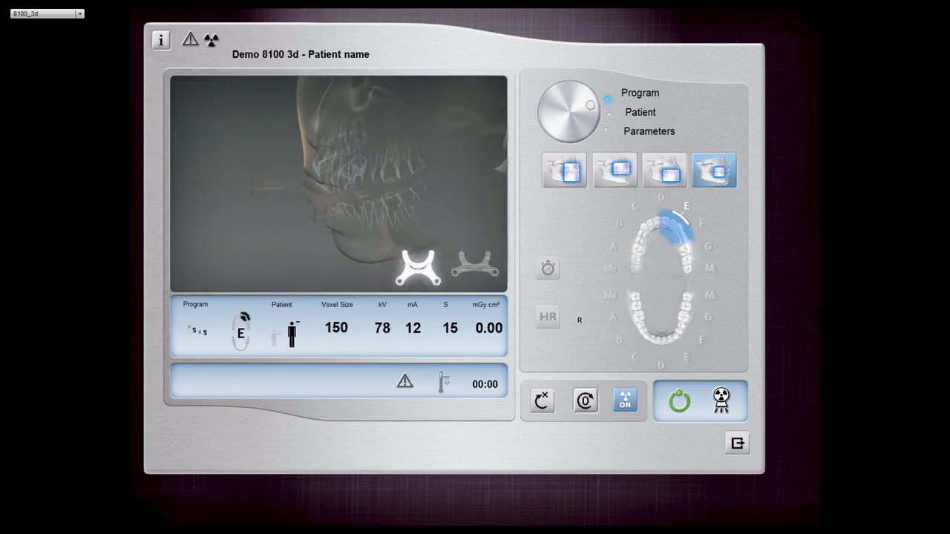
{"action": "left_click", "coordinate": [686, 308]}
{"action": "left_click", "coordinate": [661, 338]}
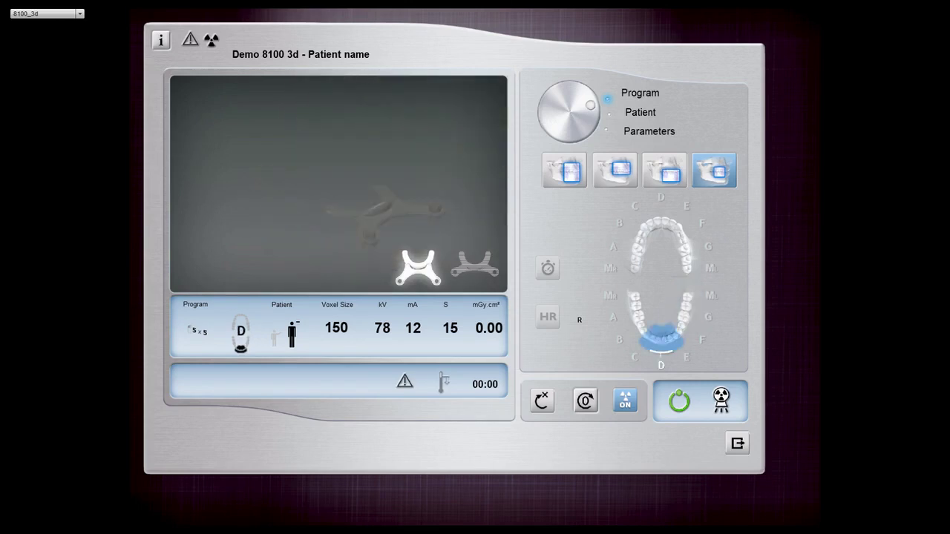
{"action": "left_click", "coordinate": [636, 309]}
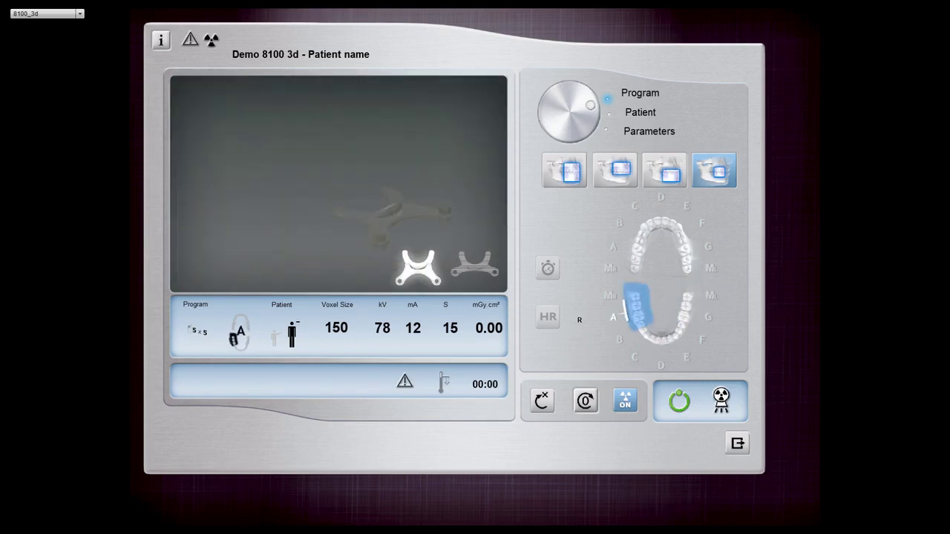